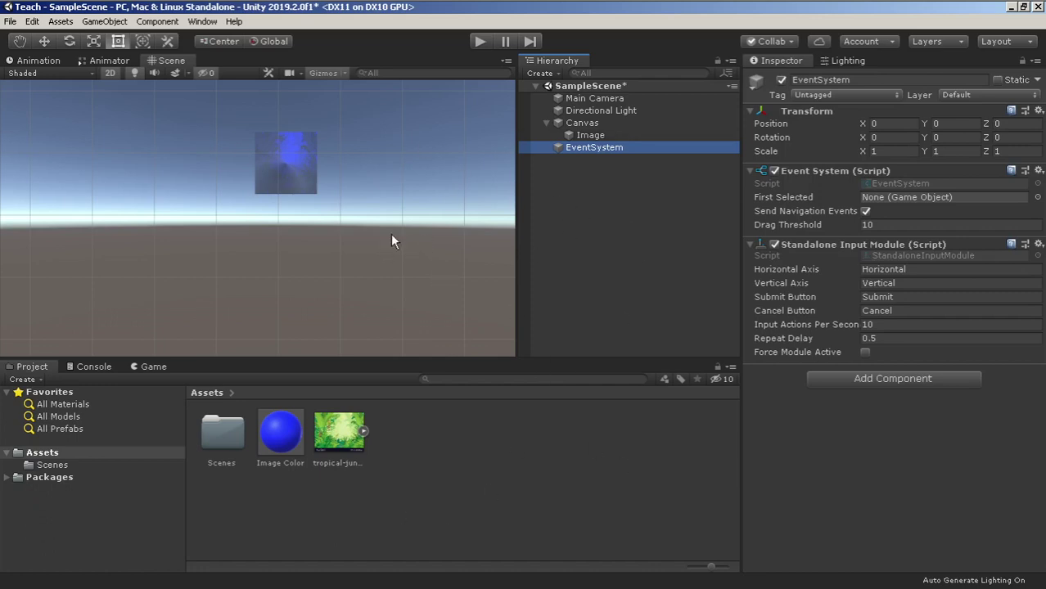
Inspect the Canvas and its Image in the Hierarchy, then select the Canvas for removal.
click(603, 169)
click(597, 147)
click(590, 123)
click(591, 135)
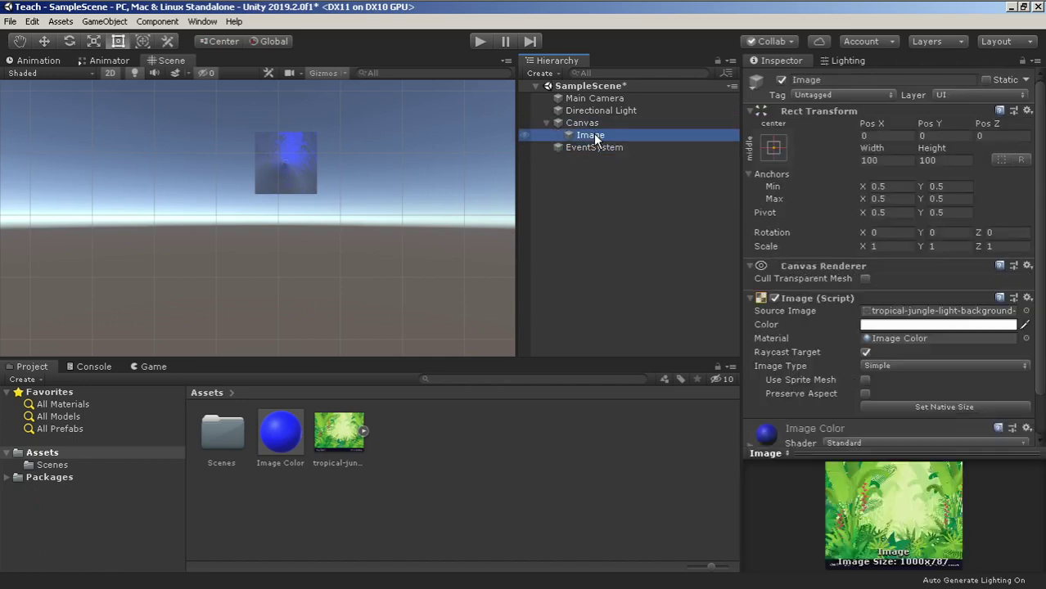
click(584, 124)
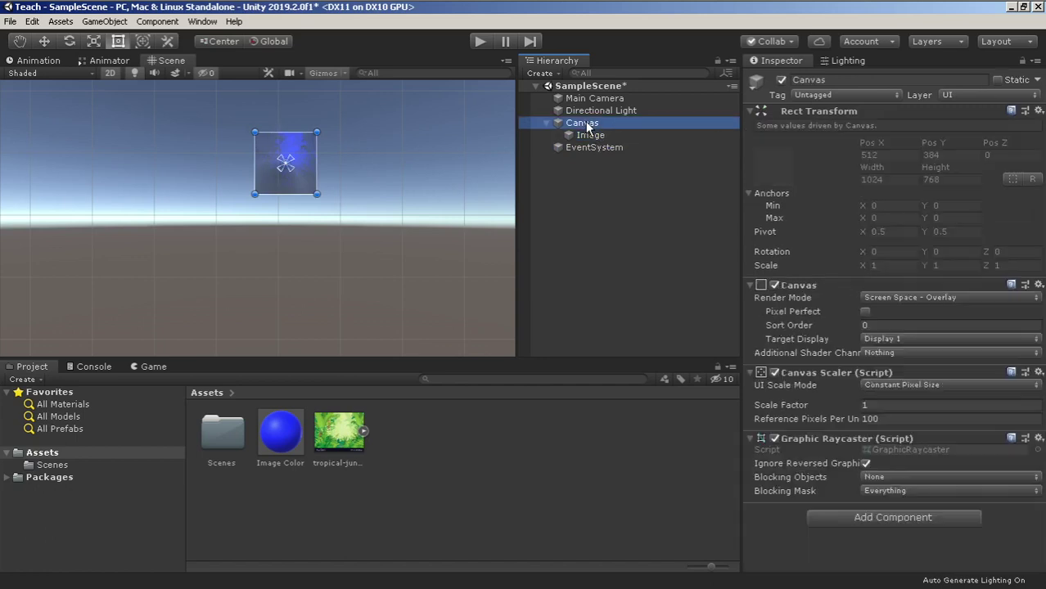
Delete the Canvas with its Image, then delete the EventSystem object.
key(Delete)
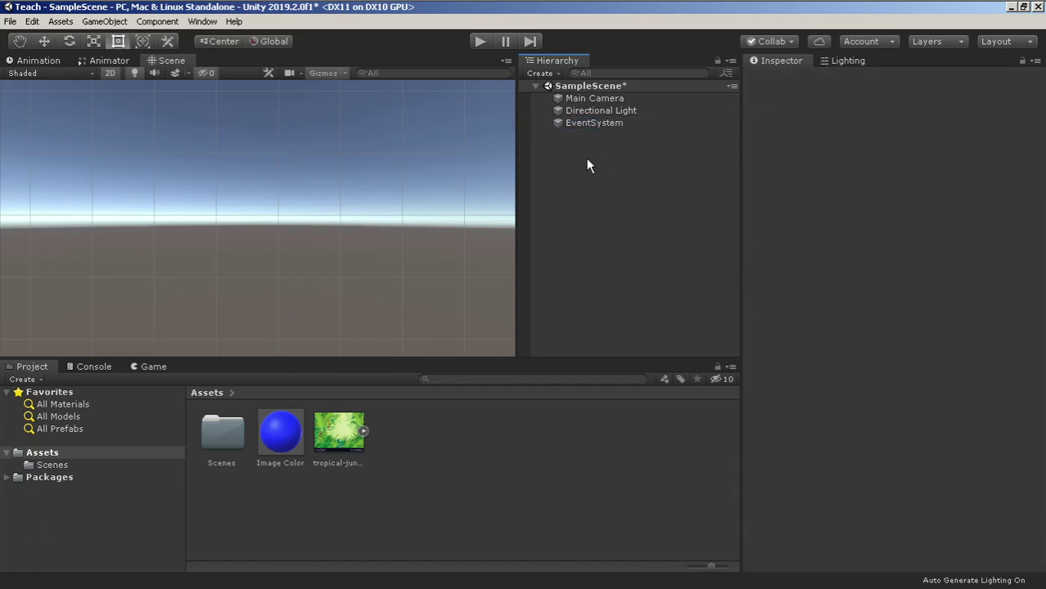
click(591, 127)
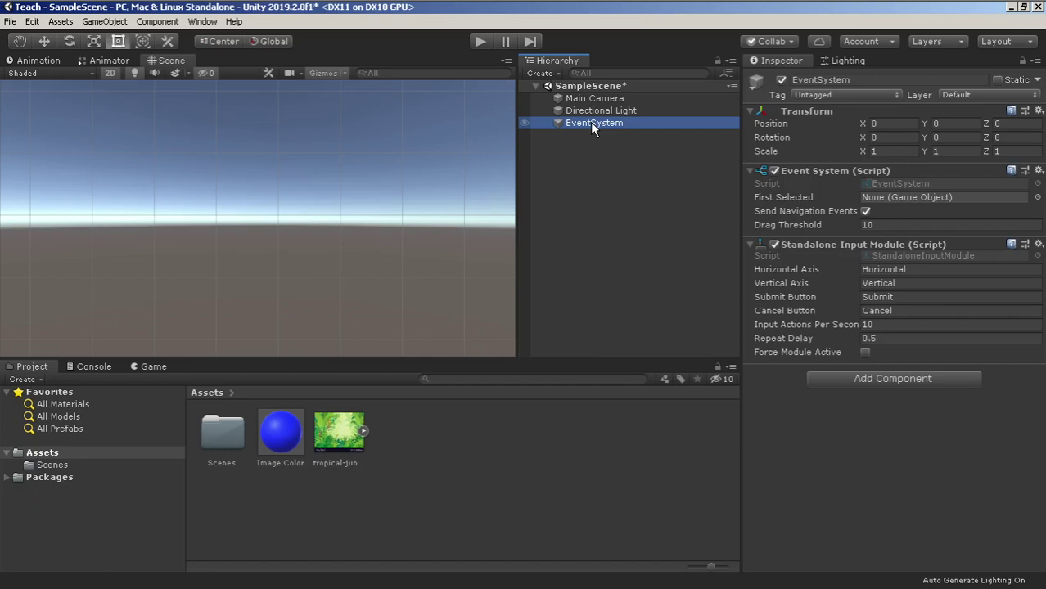
key(Delete)
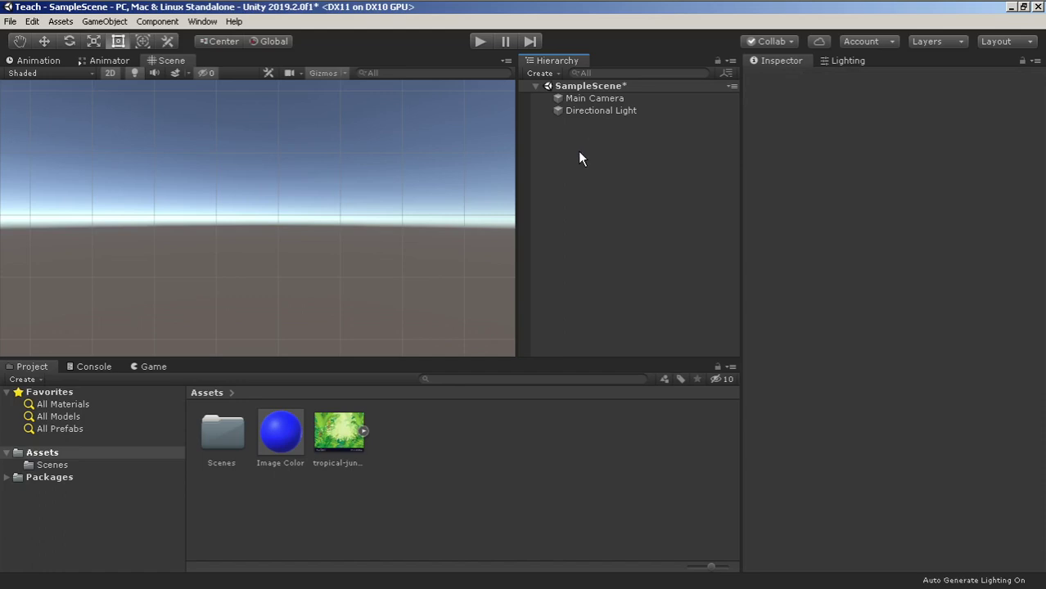
Add a UI Text element from the Hierarchy menu and inspect the newly created EventSystem.
right_click(554, 149)
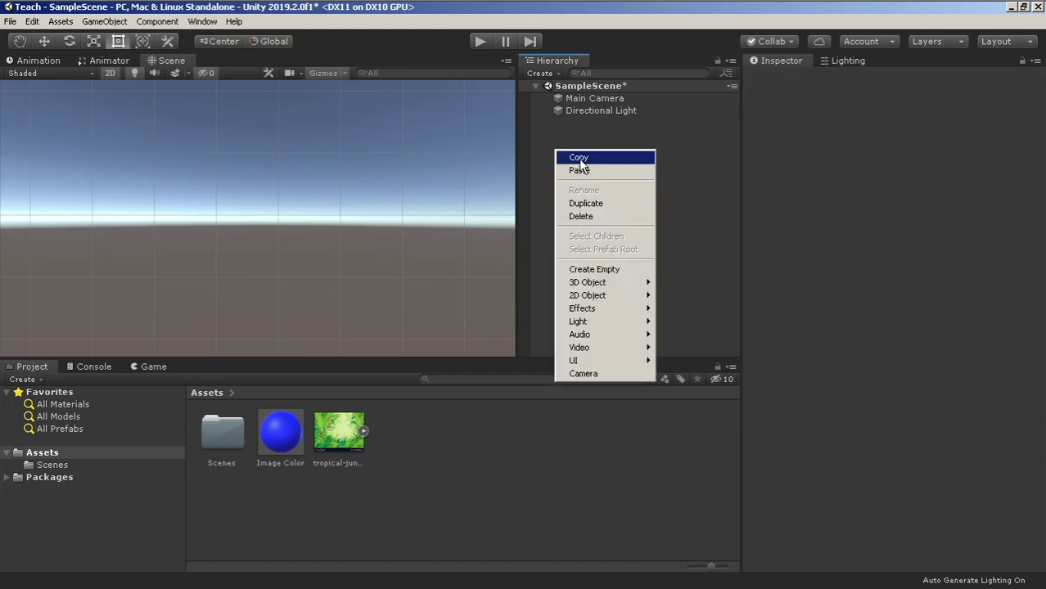
mouse_move(630, 360)
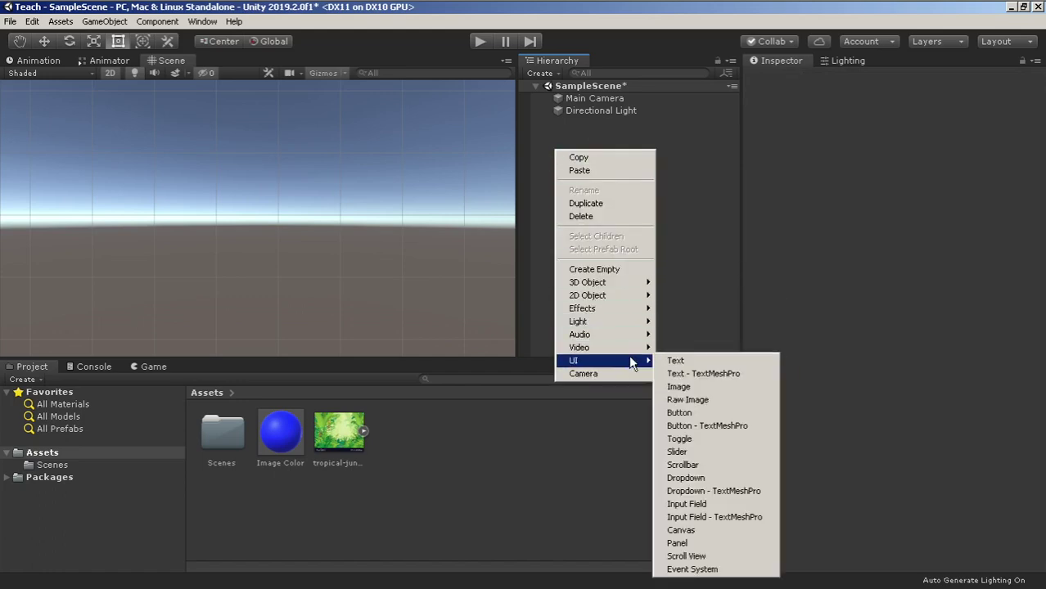
click(688, 361)
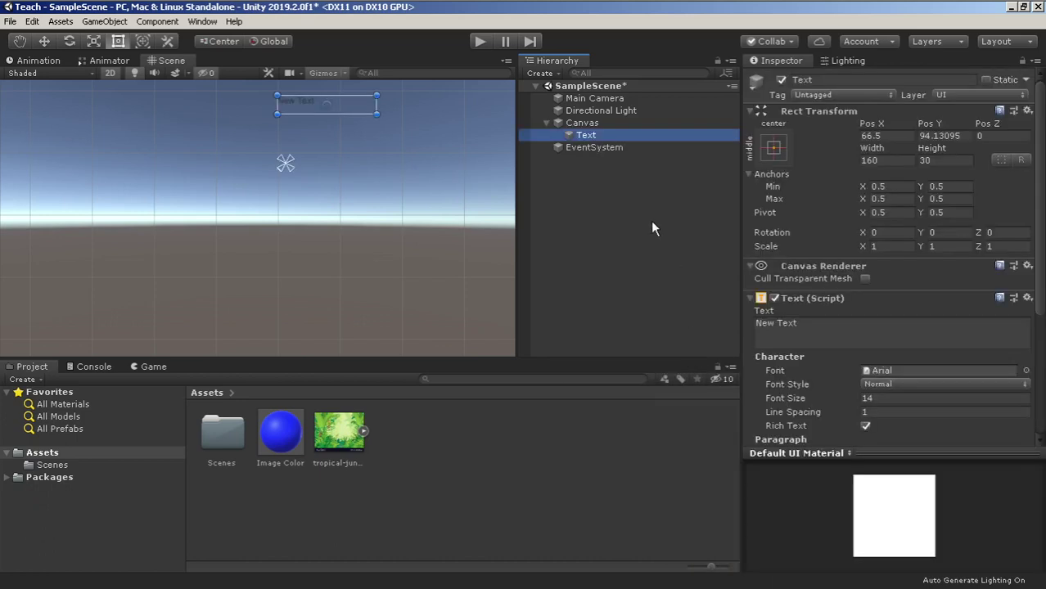
click(591, 149)
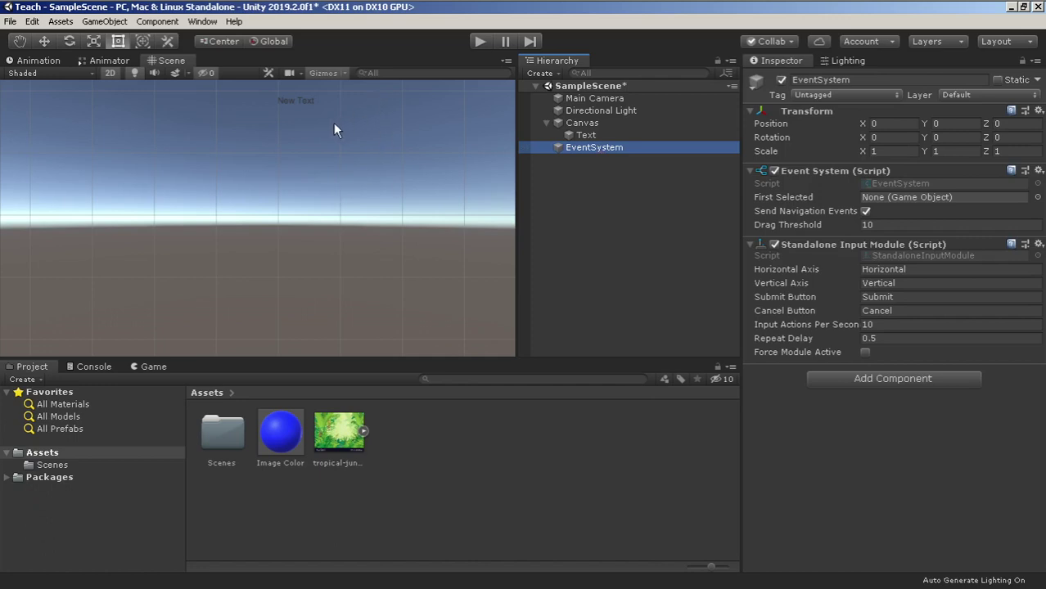
Zoom out and pan the Scene view so the canvas with New Text is centred, using the Rect tool.
scroll(334, 130, down, 5)
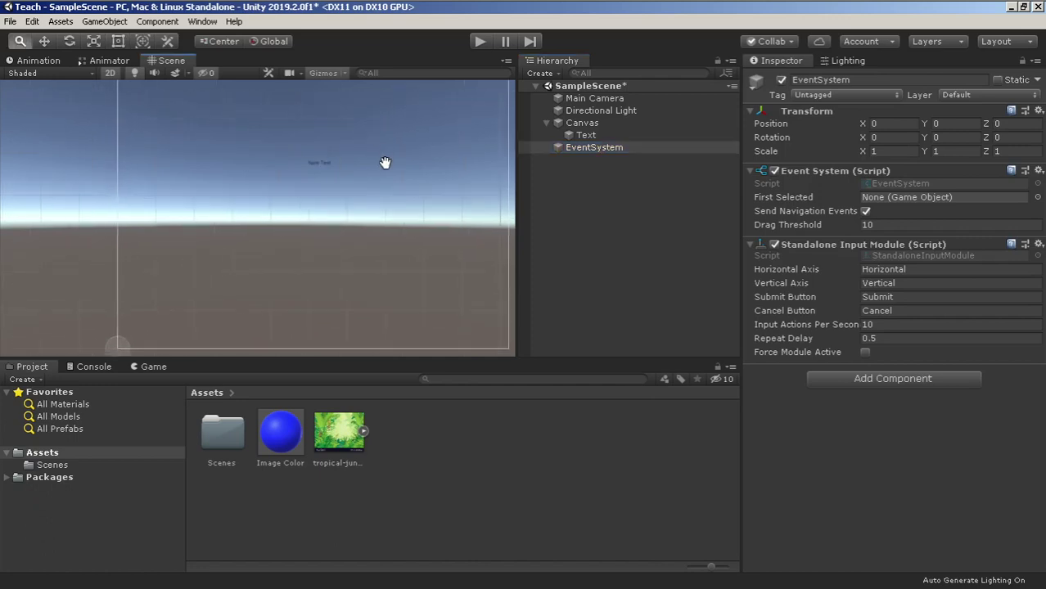
key(t)
scroll(396, 139, down, 1)
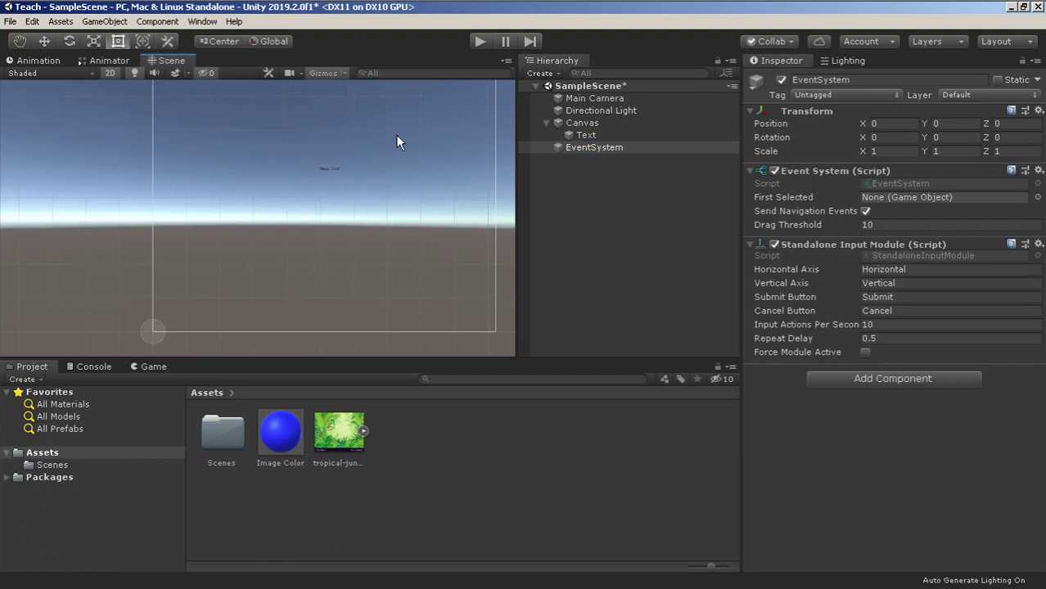
scroll(397, 143, up, 1)
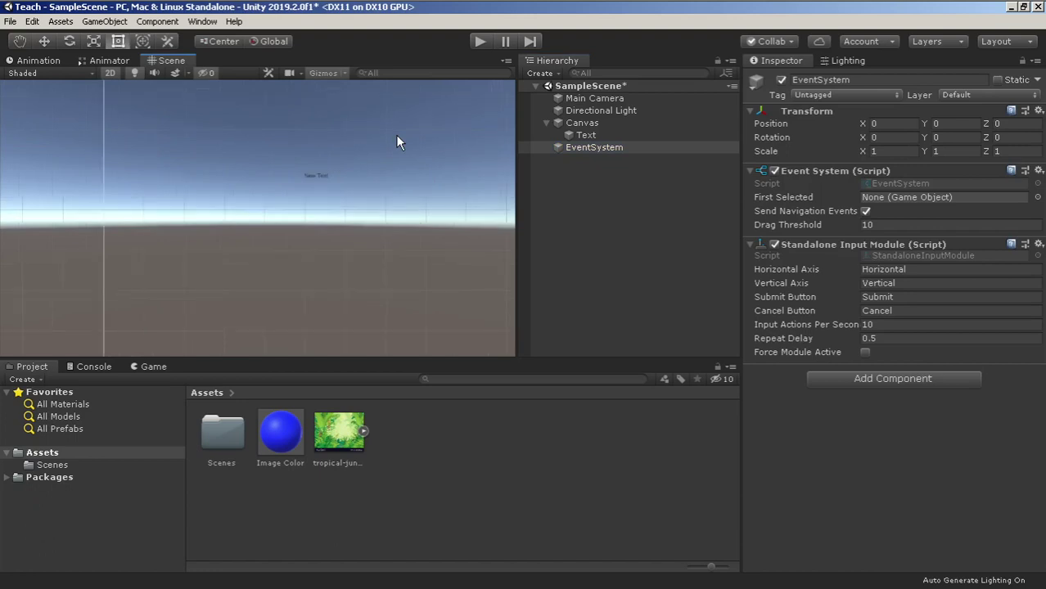
middle_drag(397, 142, 387, 205)
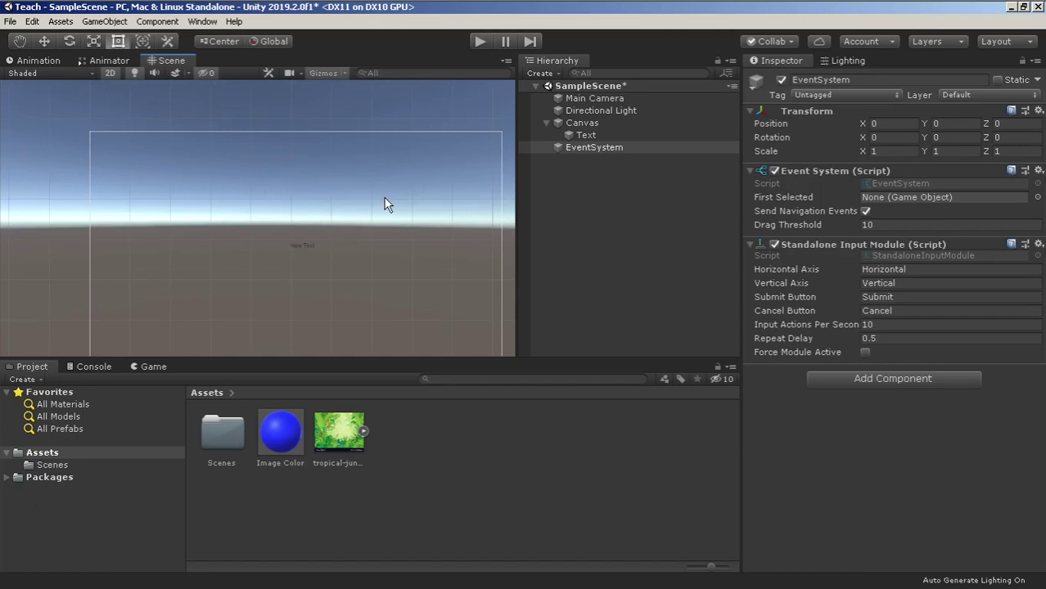
click(592, 146)
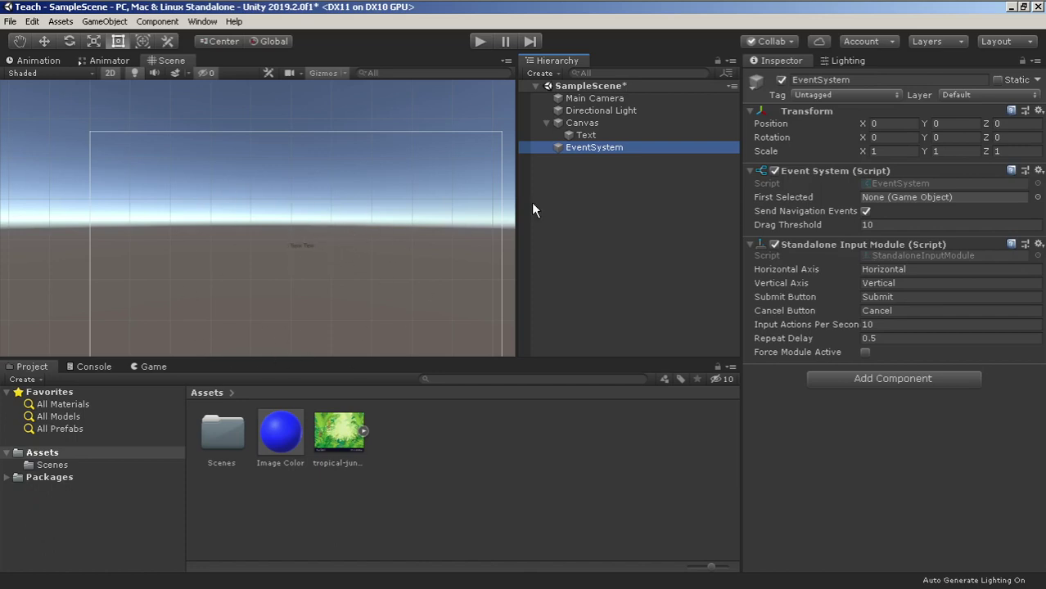
click(582, 122)
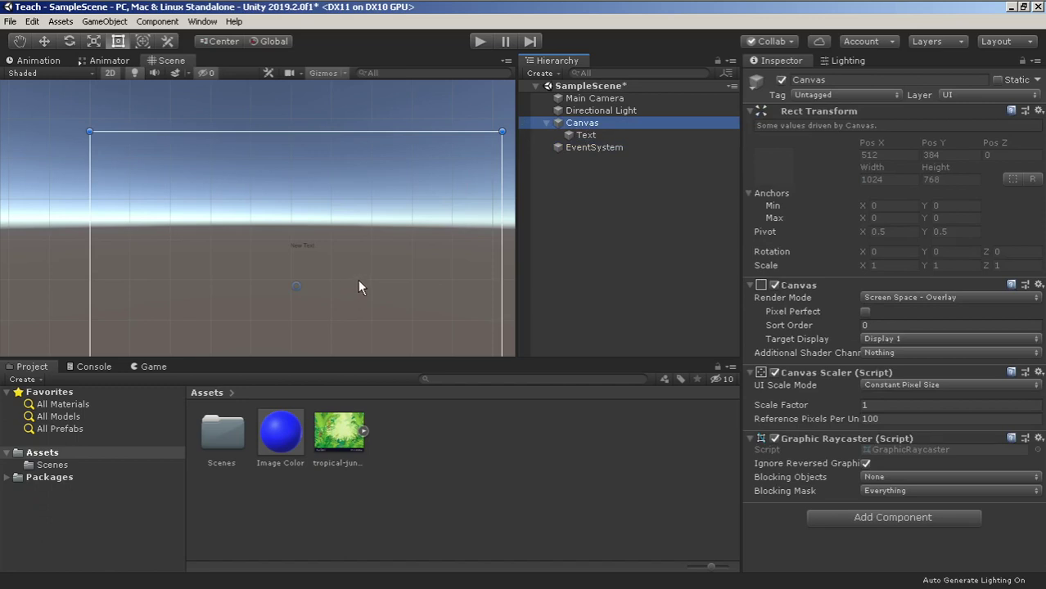
click(572, 149)
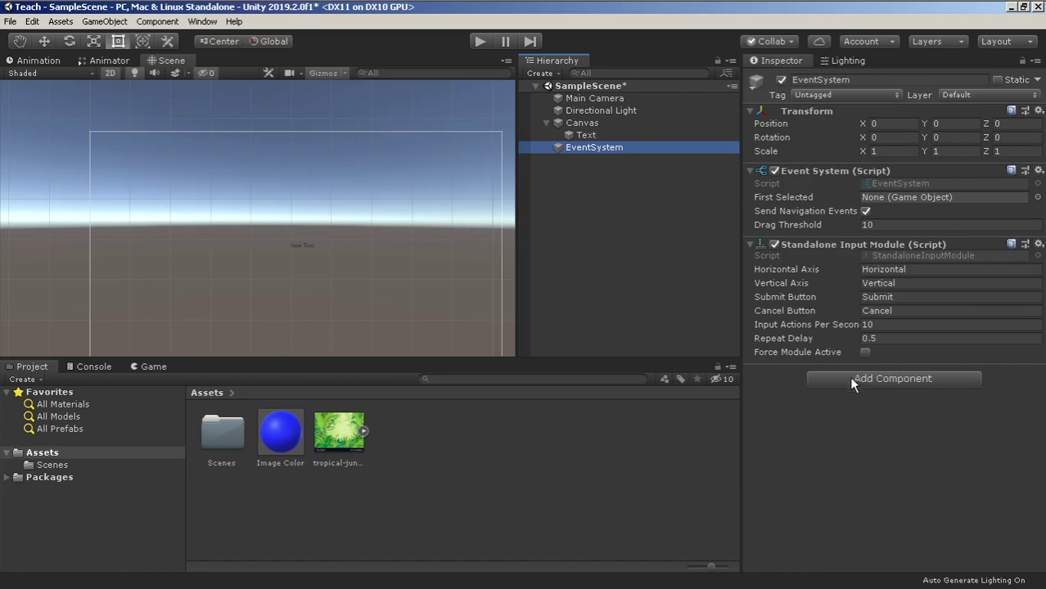
click(585, 123)
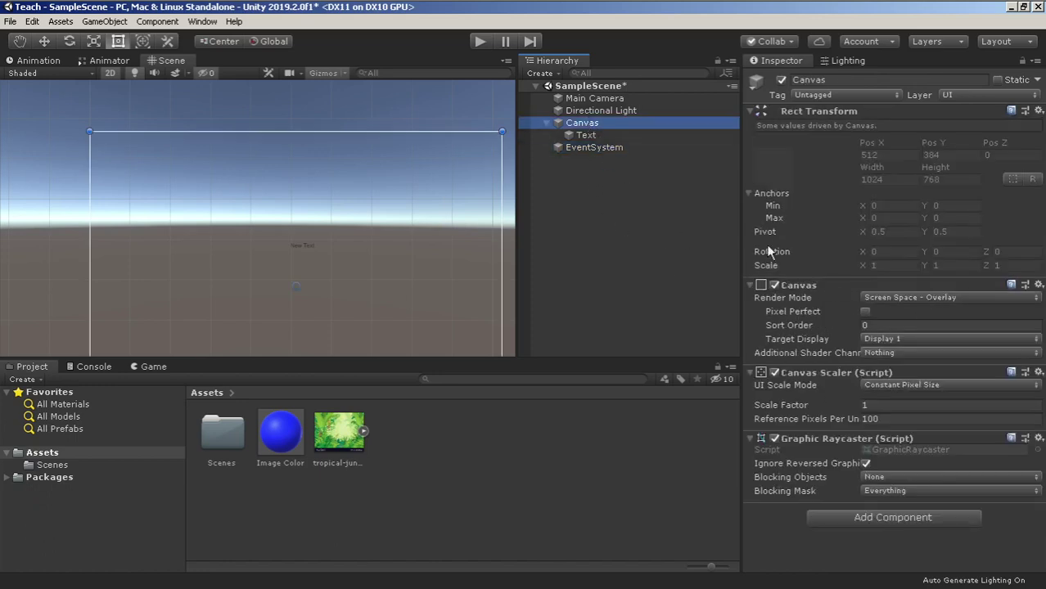
click(629, 149)
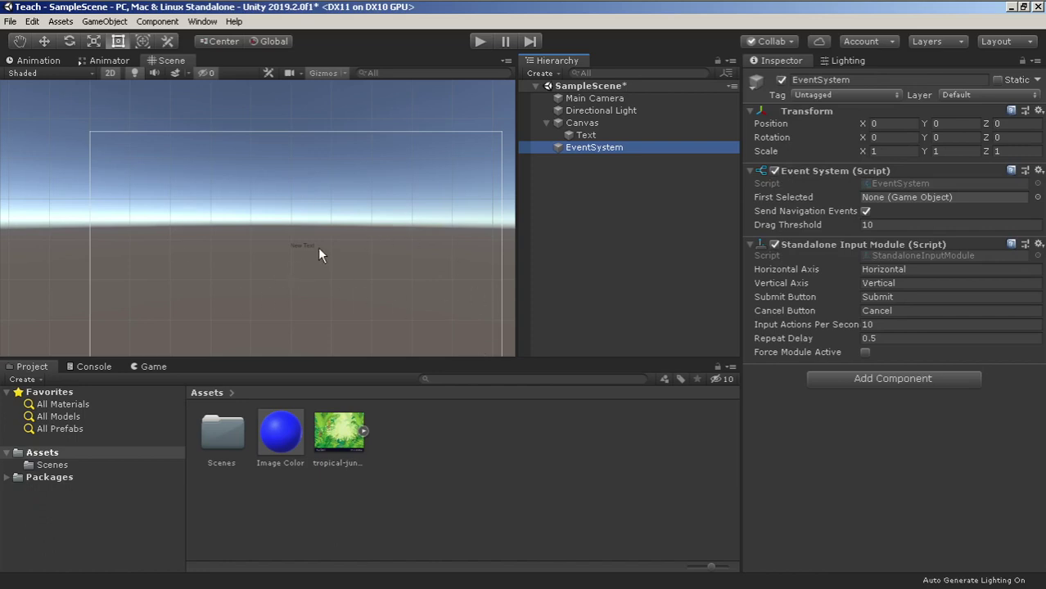
scroll(344, 273, up, 2)
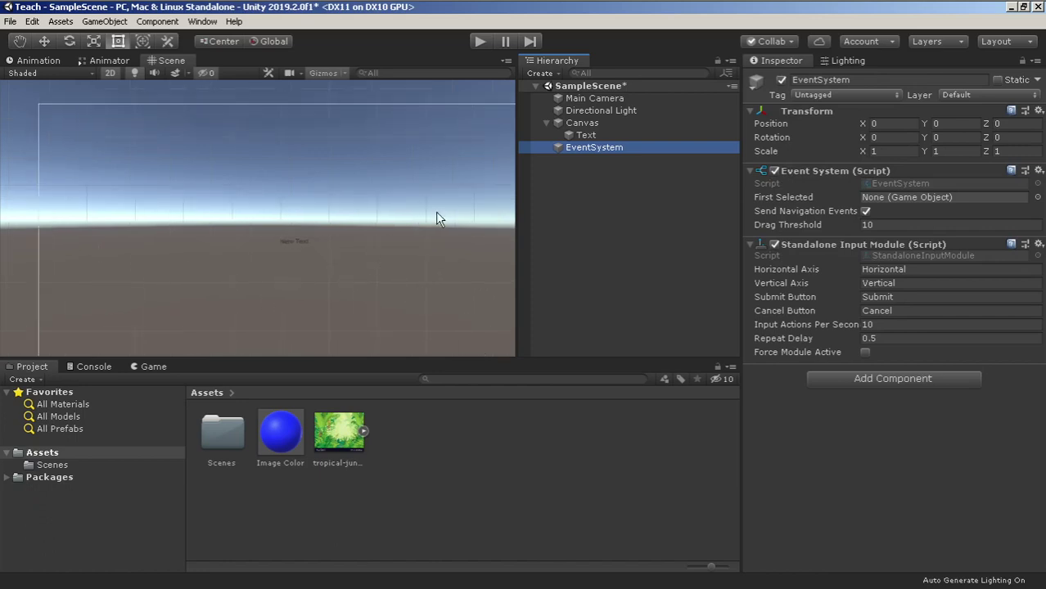
Create a UI Button in the Canvas and move it up-left of New Text with the Move tool.
right_click(581, 121)
mouse_move(667, 333)
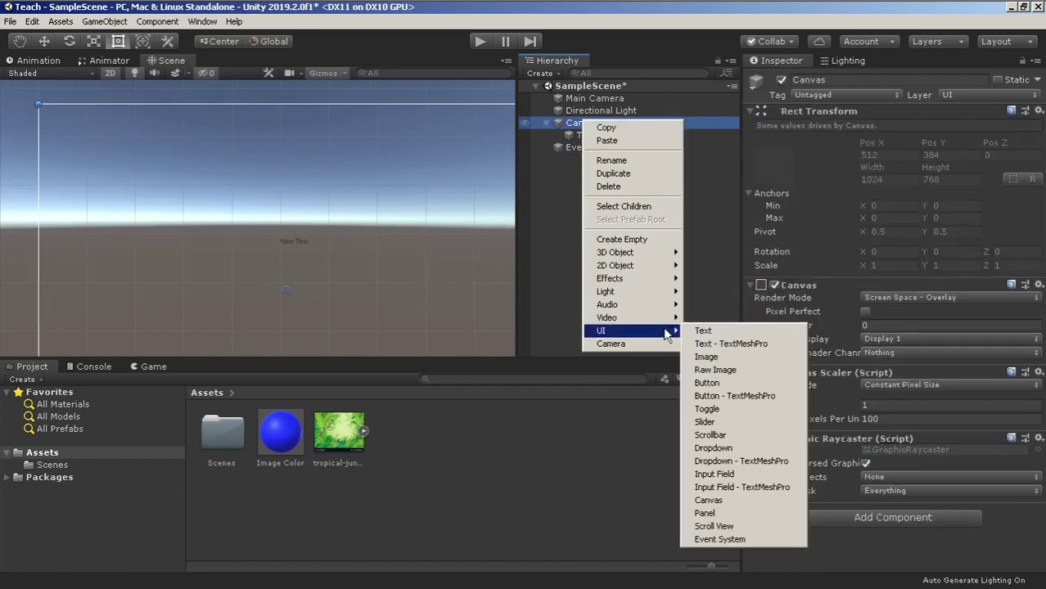
click(734, 383)
scroll(375, 248, up, 2)
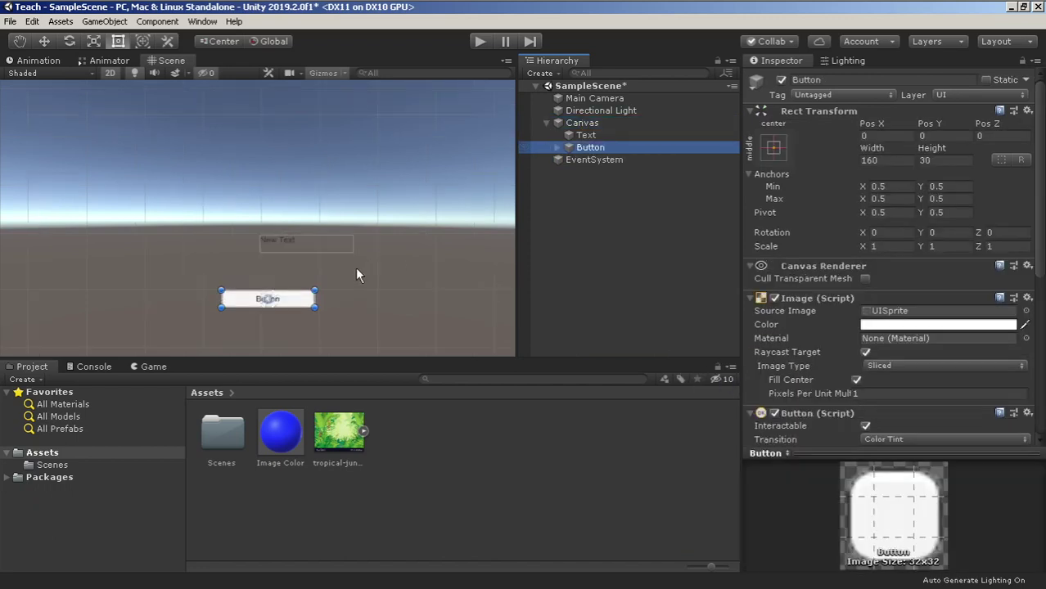
click(44, 41)
scroll(352, 188, up, 1)
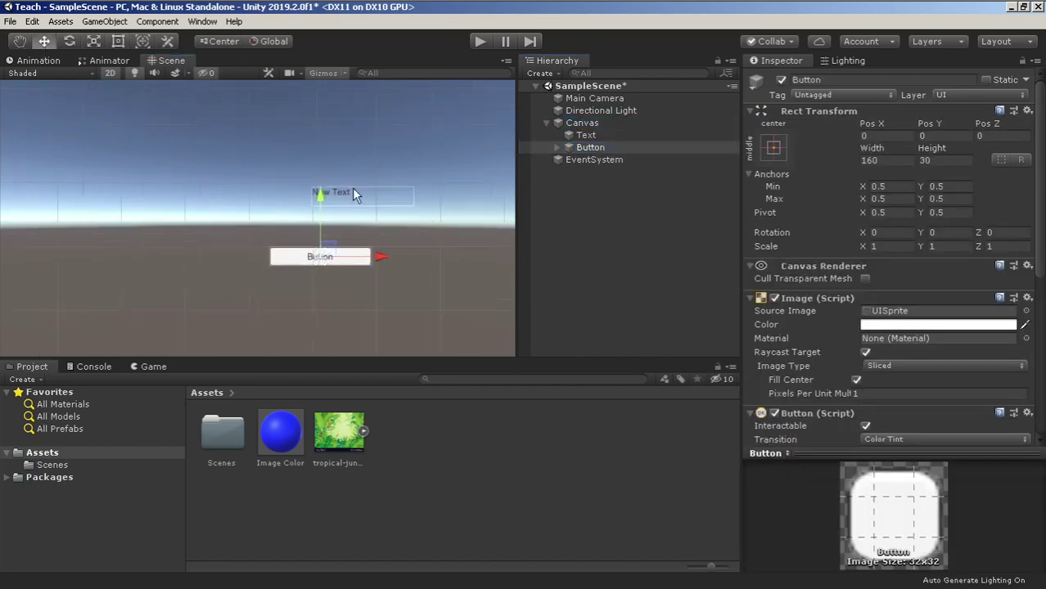
drag(331, 256, 194, 168)
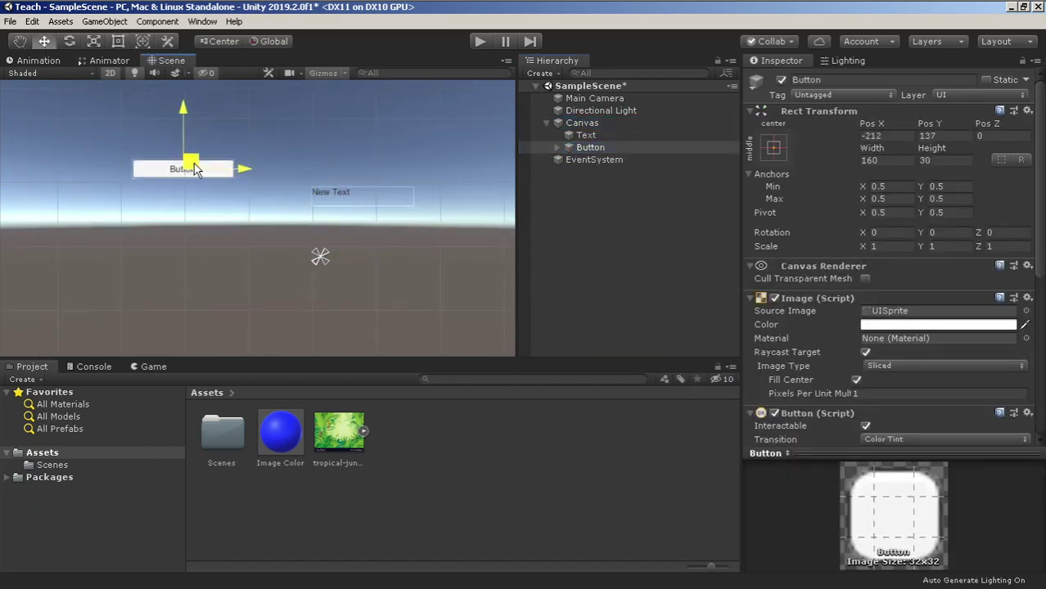
Inspect the EventSystem's components and reframe the Scene view around the button and text.
click(572, 161)
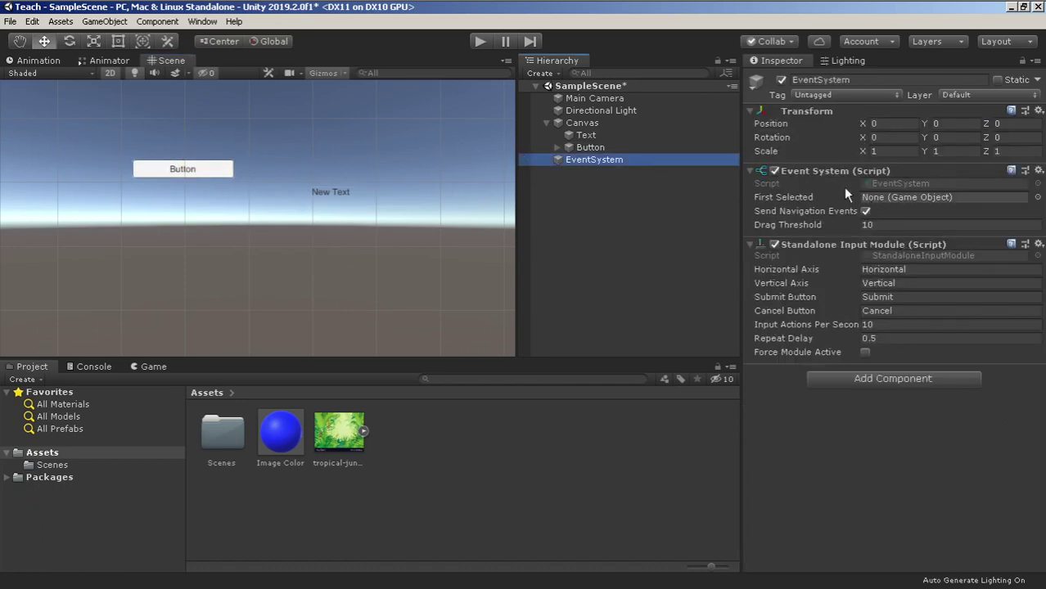
scroll(233, 226, up, 2)
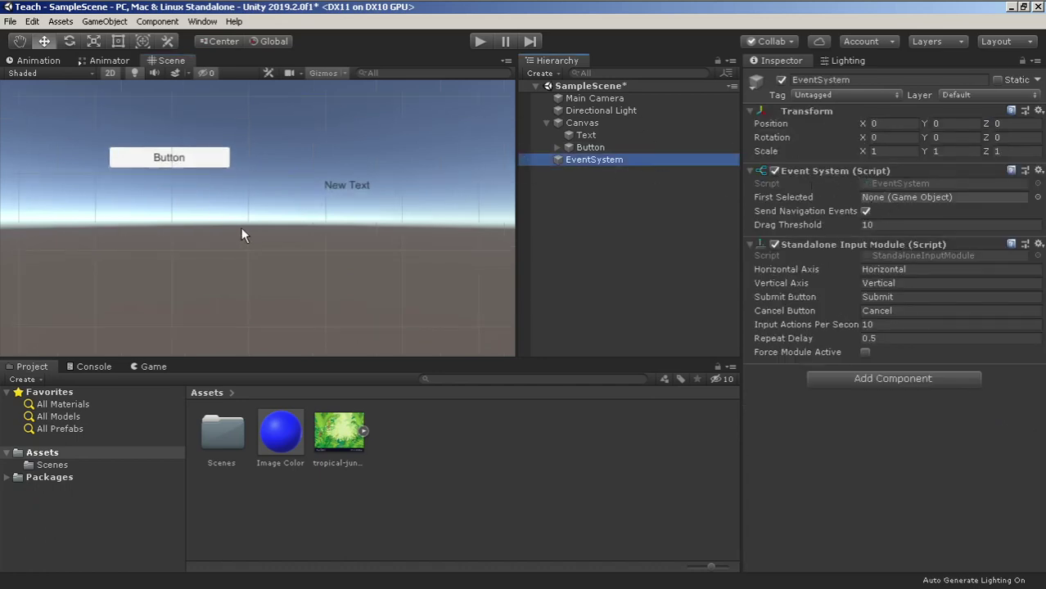
middle_drag(241, 227, 337, 256)
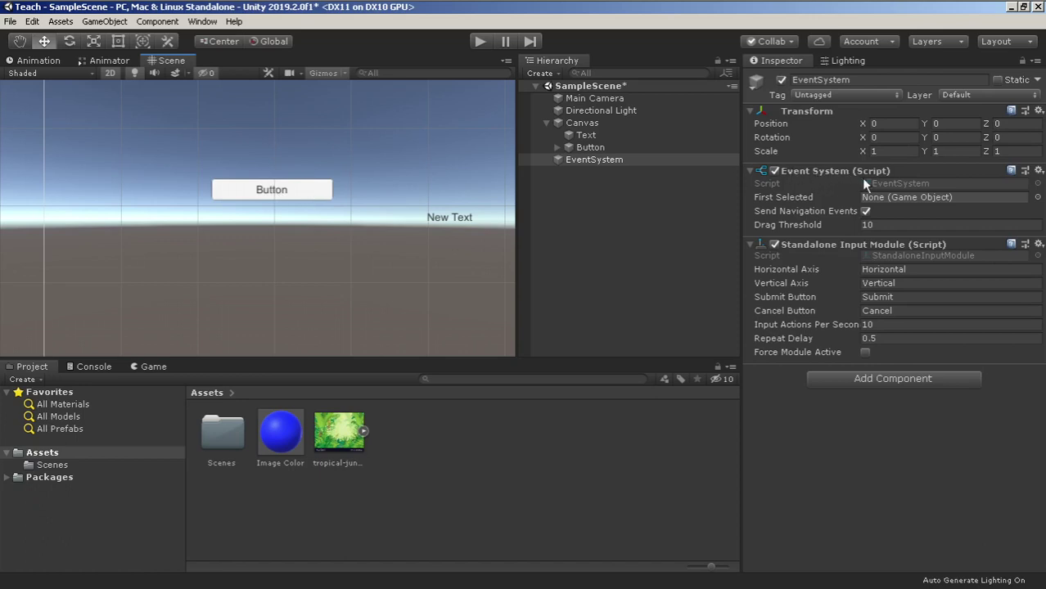
click(1038, 170)
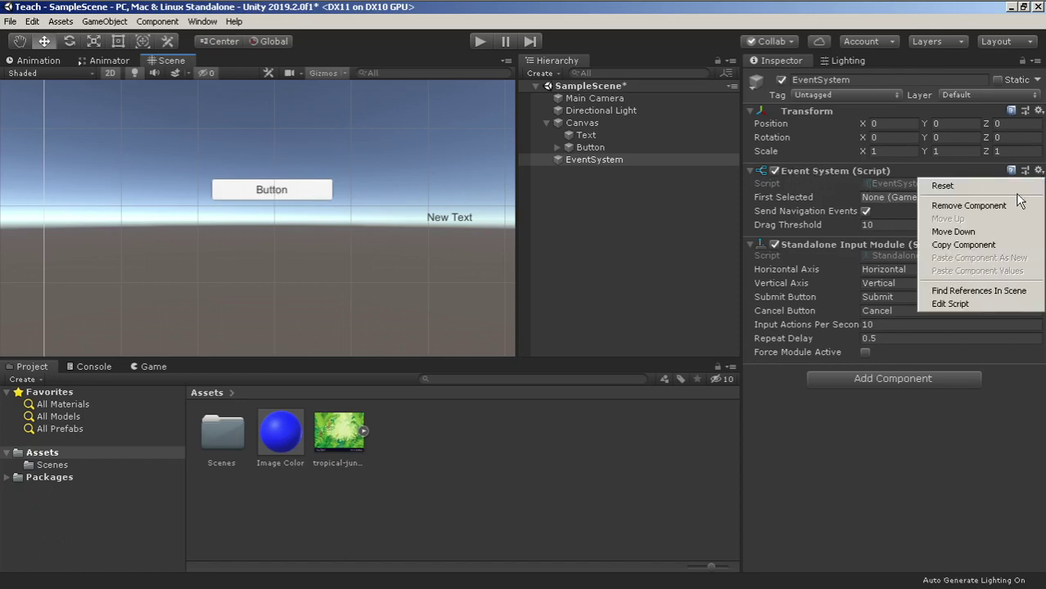
click(974, 206)
click(626, 327)
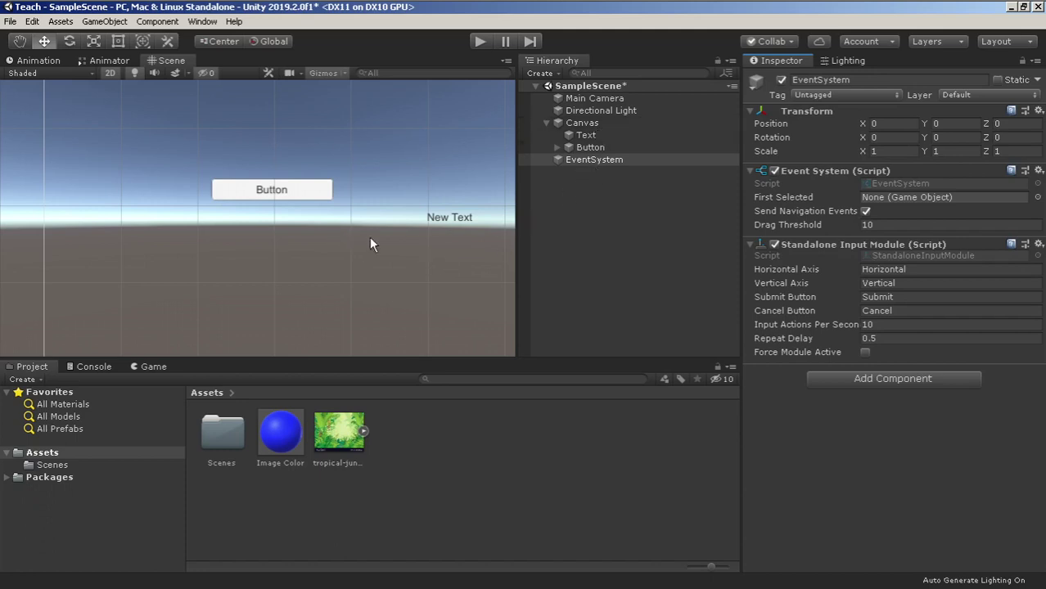
click(583, 164)
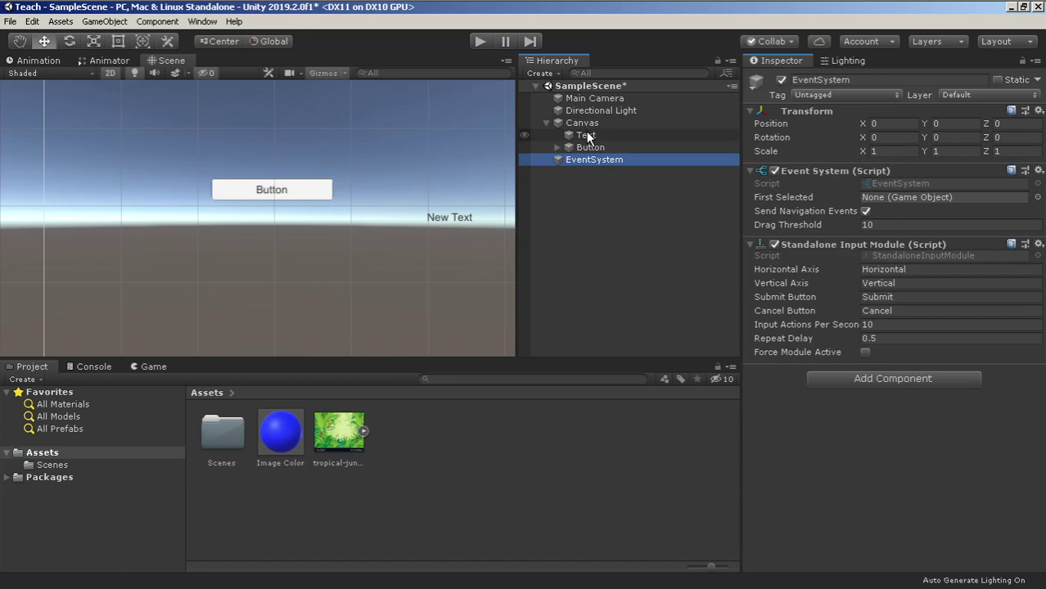
right_click(560, 200)
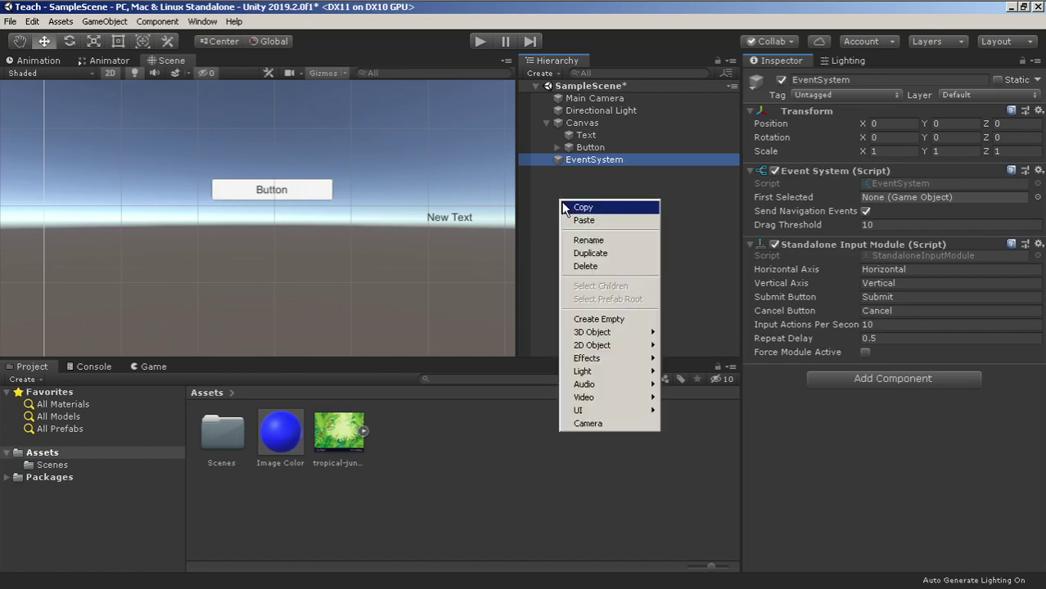
mouse_move(626, 407)
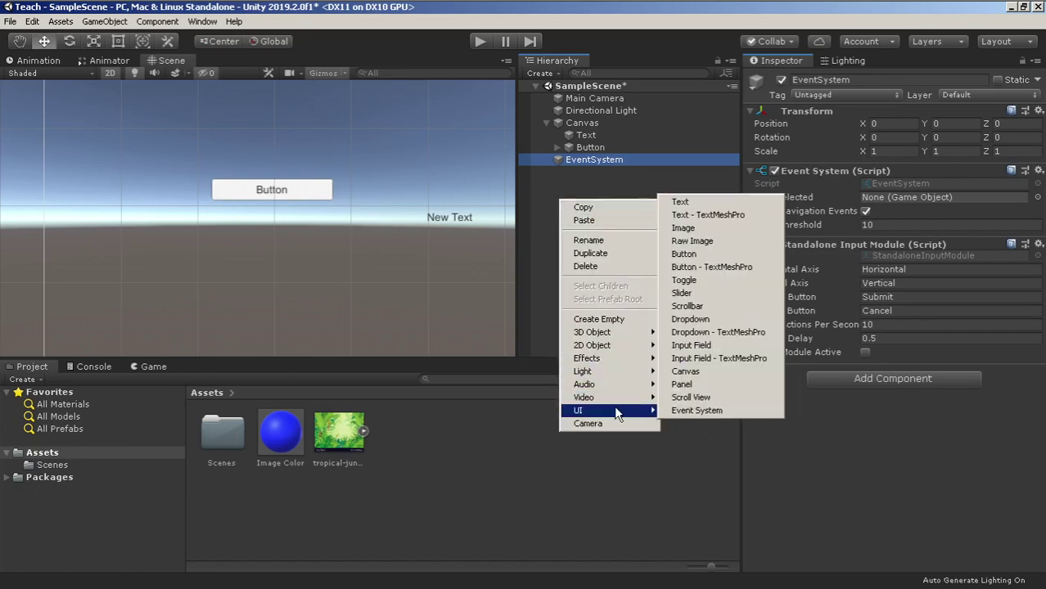
click(686, 409)
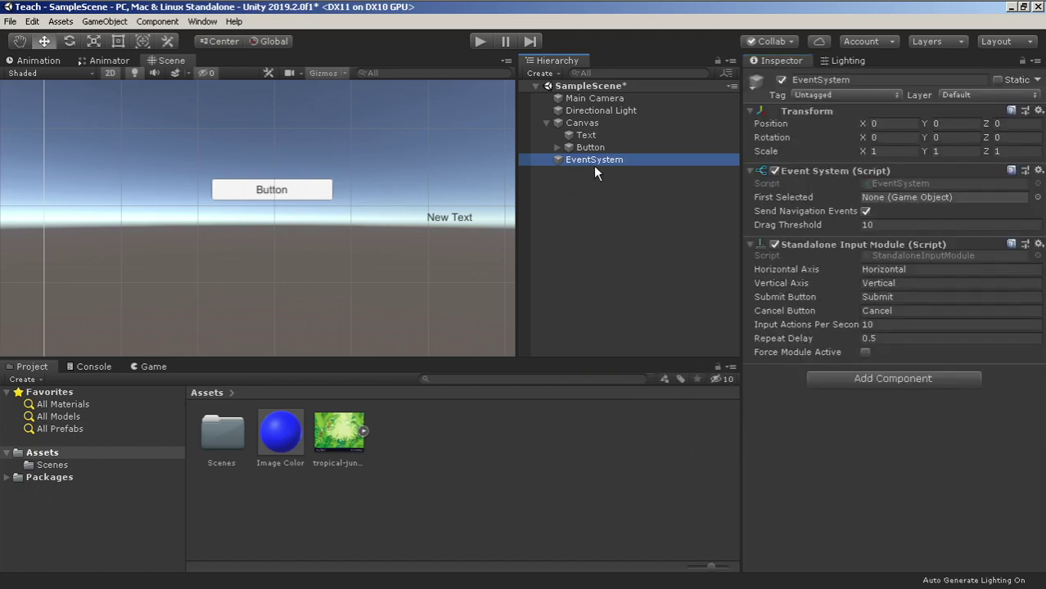
click(585, 126)
key(Down)
key(Down)
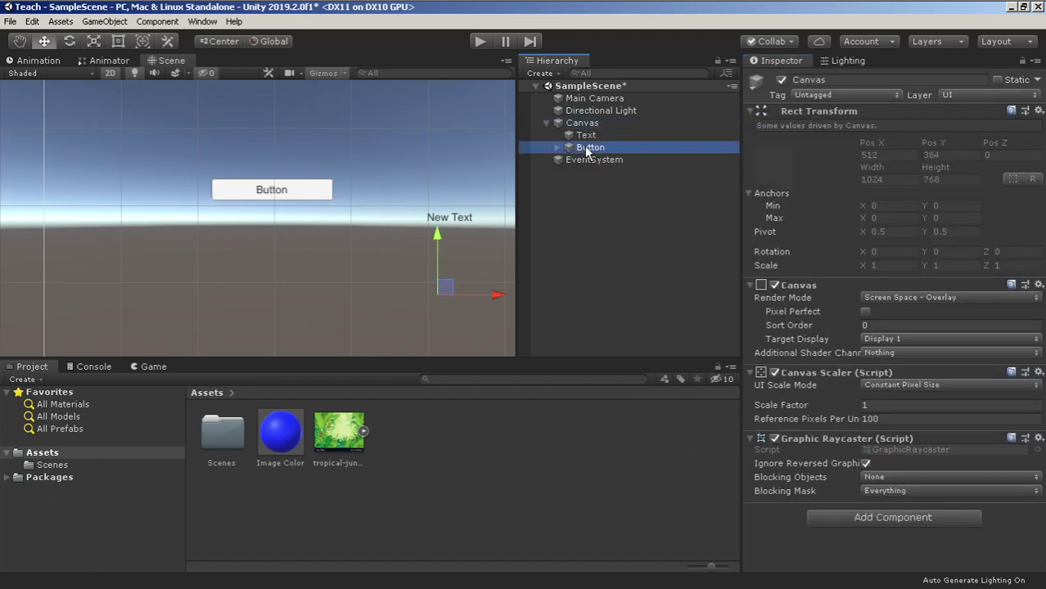
key(Up)
key(Up)
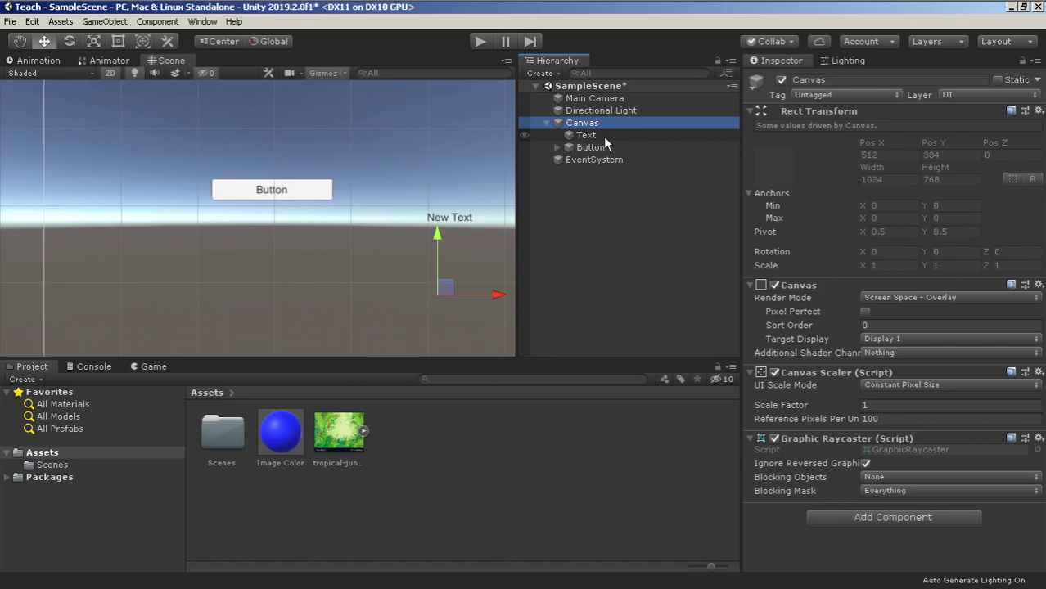
click(558, 148)
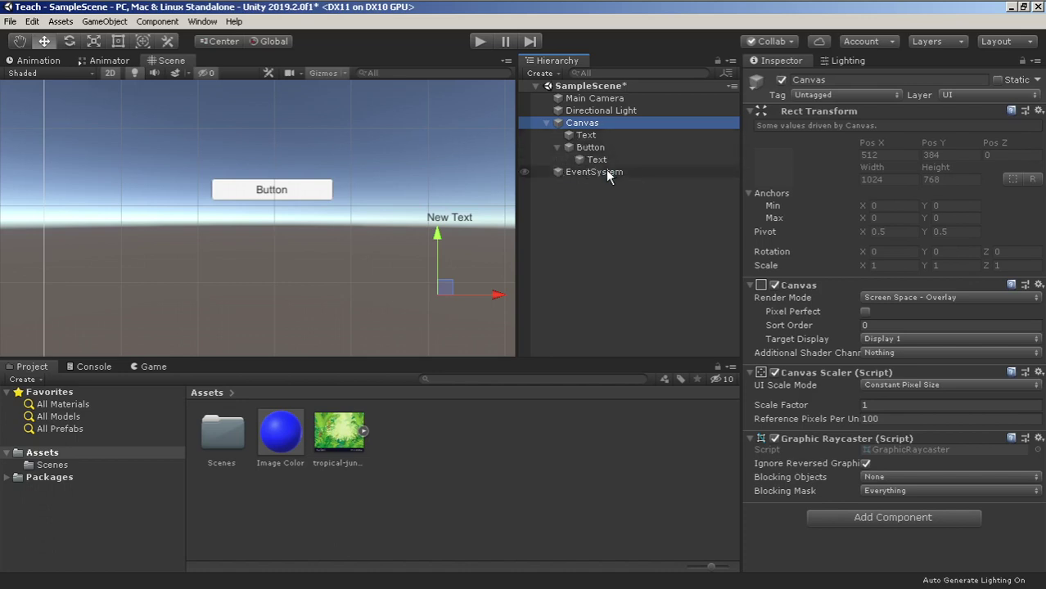
click(604, 171)
click(559, 146)
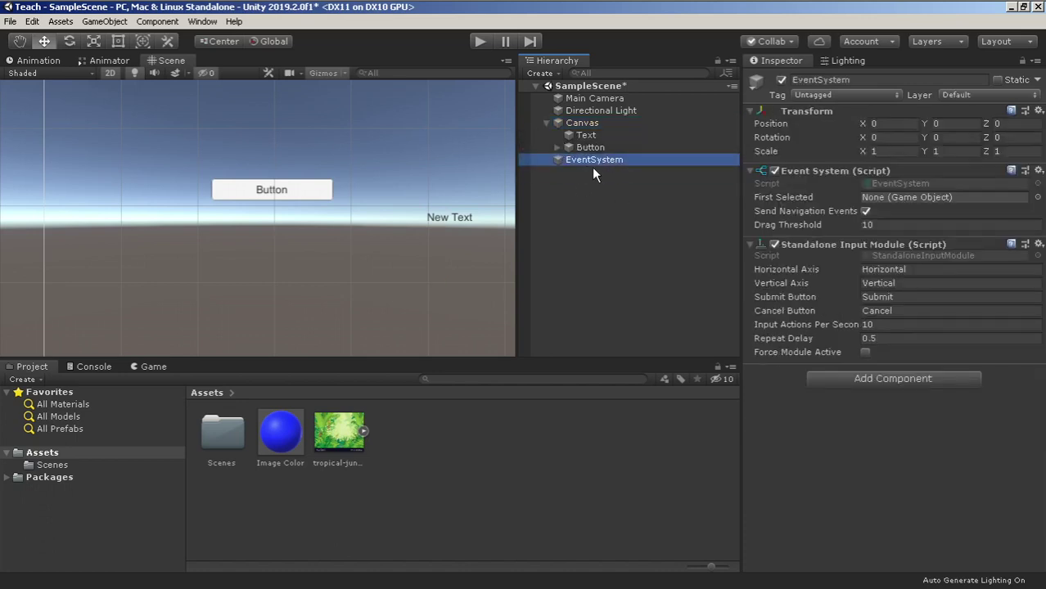
click(603, 135)
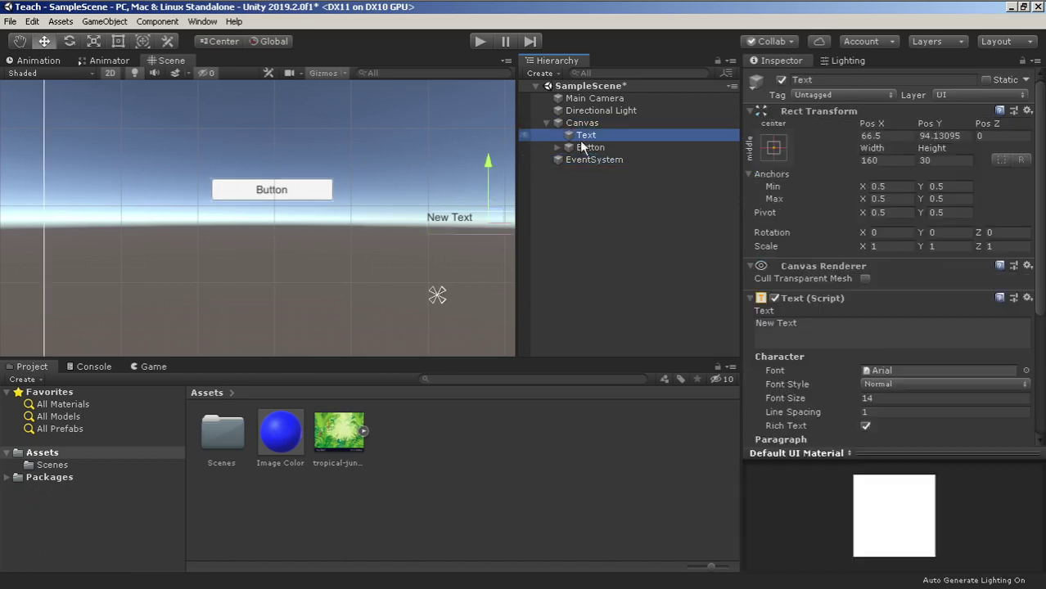
click(602, 149)
click(603, 135)
click(604, 123)
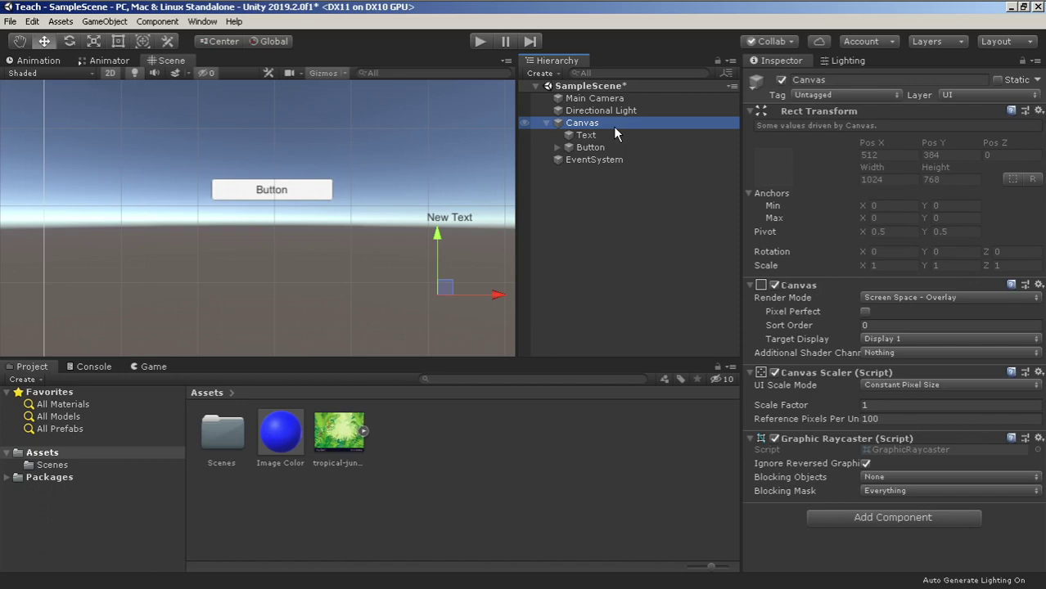
click(586, 160)
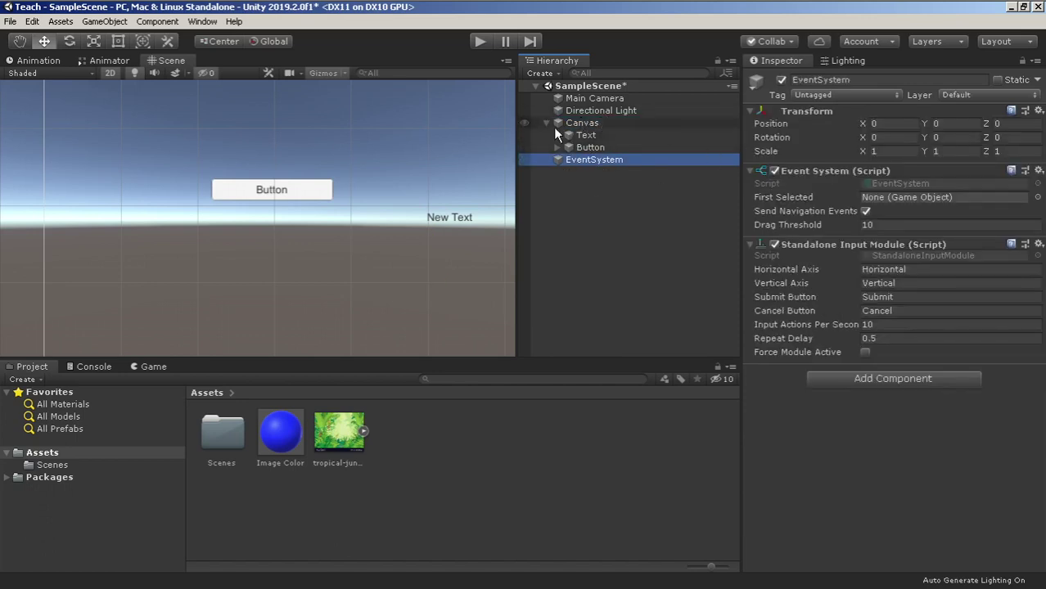